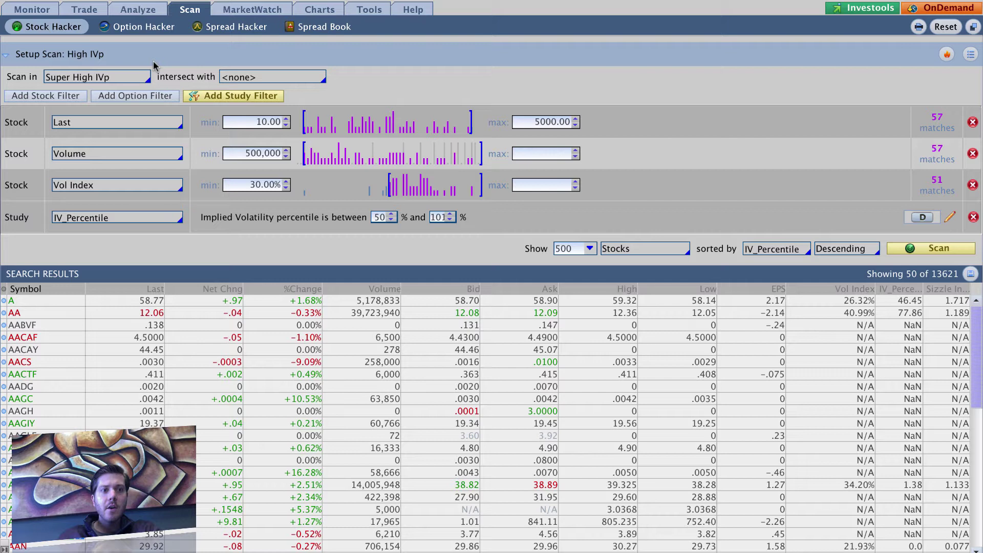
Start a new scan query from the Scan in list, cancel it, then reopen the Scan in list
{"action": "left_click", "coordinate": [144, 78]}
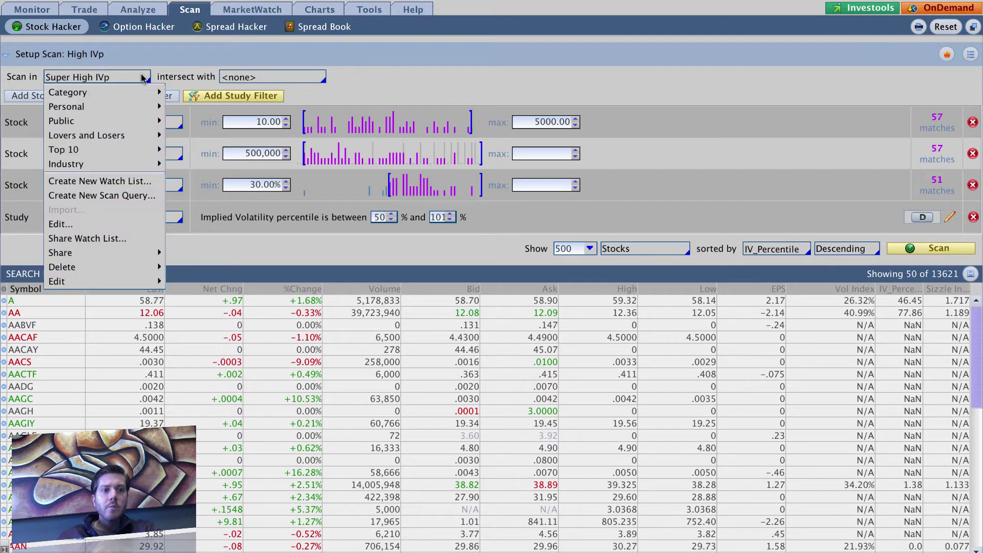
{"action": "left_click", "coordinate": [128, 197]}
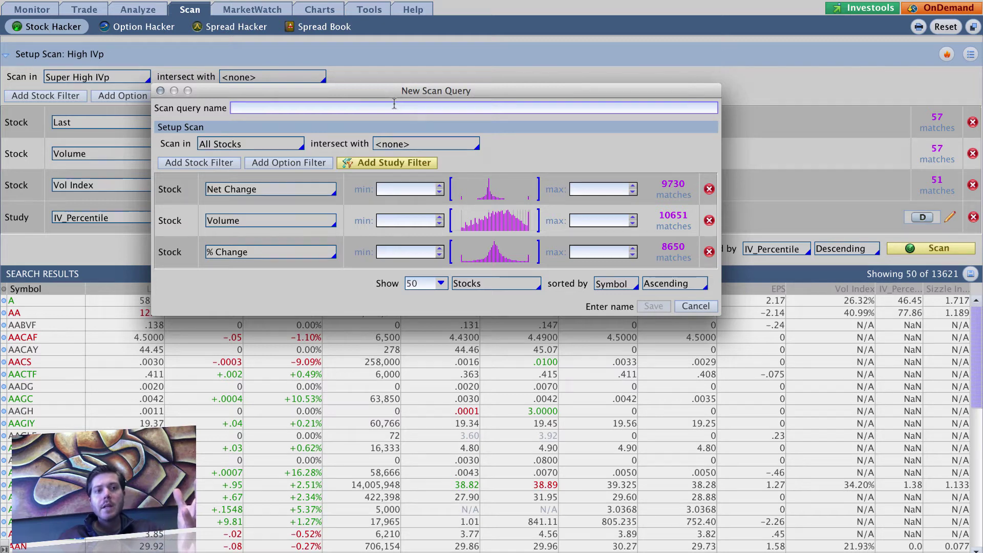
{"action": "left_click", "coordinate": [160, 91]}
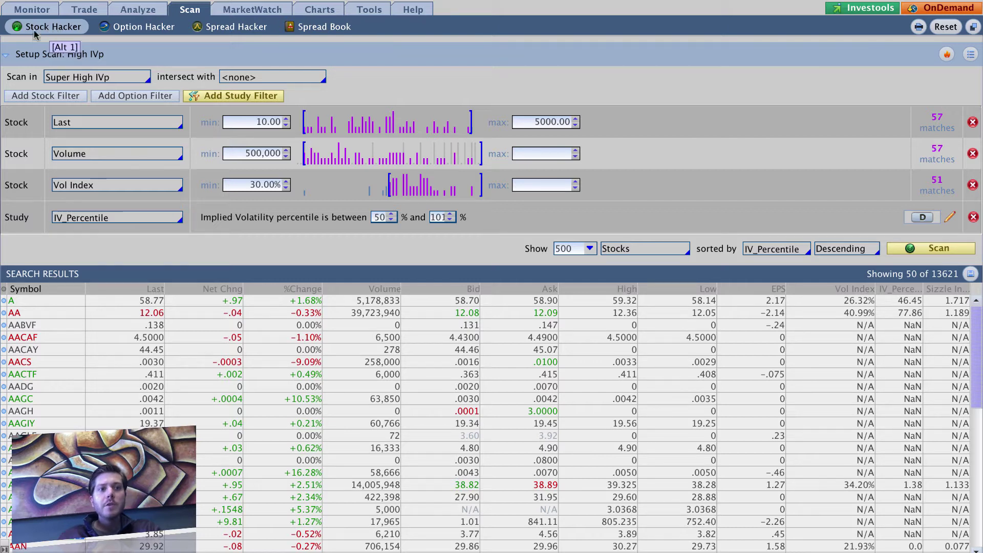
{"action": "left_click", "coordinate": [141, 76]}
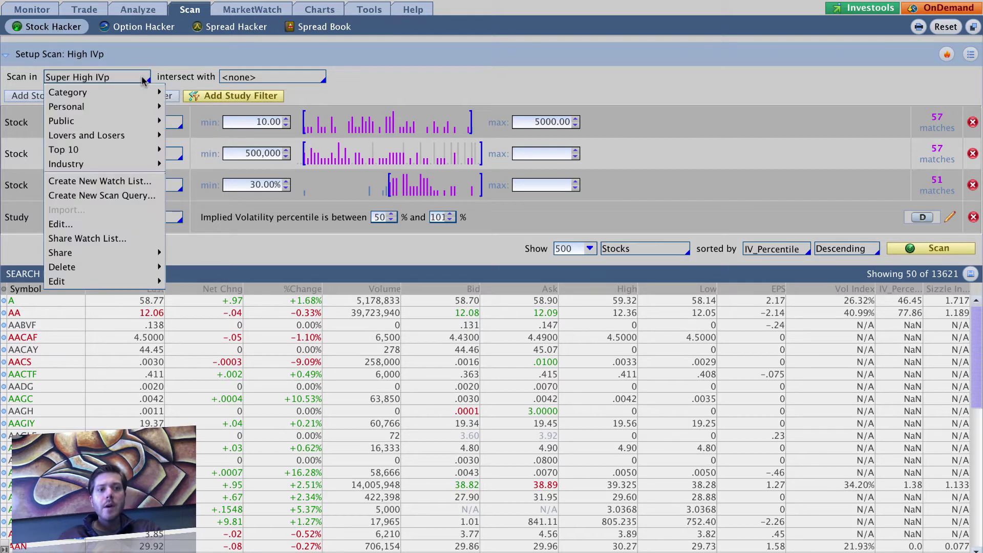
Start a new scan query that covers All Optionable symbols
{"action": "left_click", "coordinate": [118, 196]}
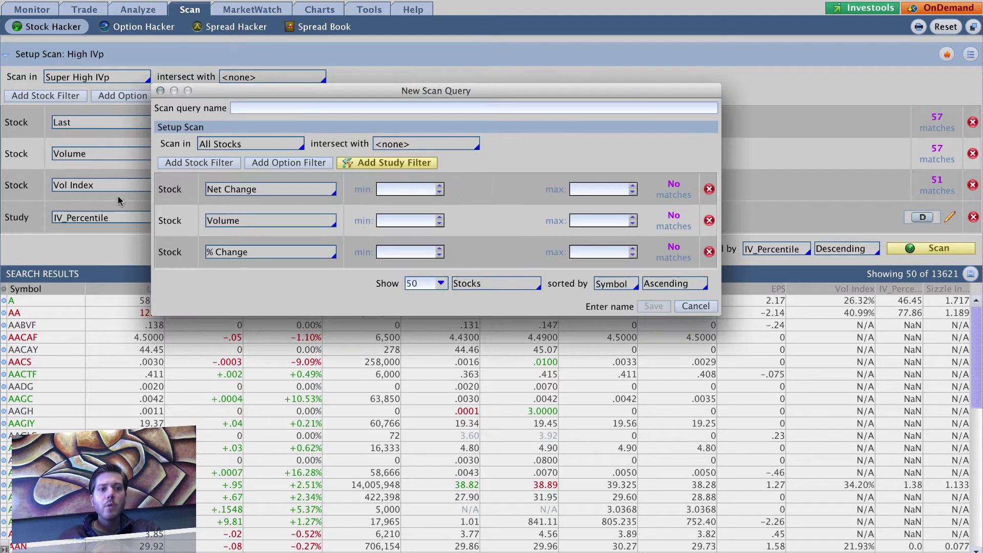
{"action": "left_click", "coordinate": [287, 140]}
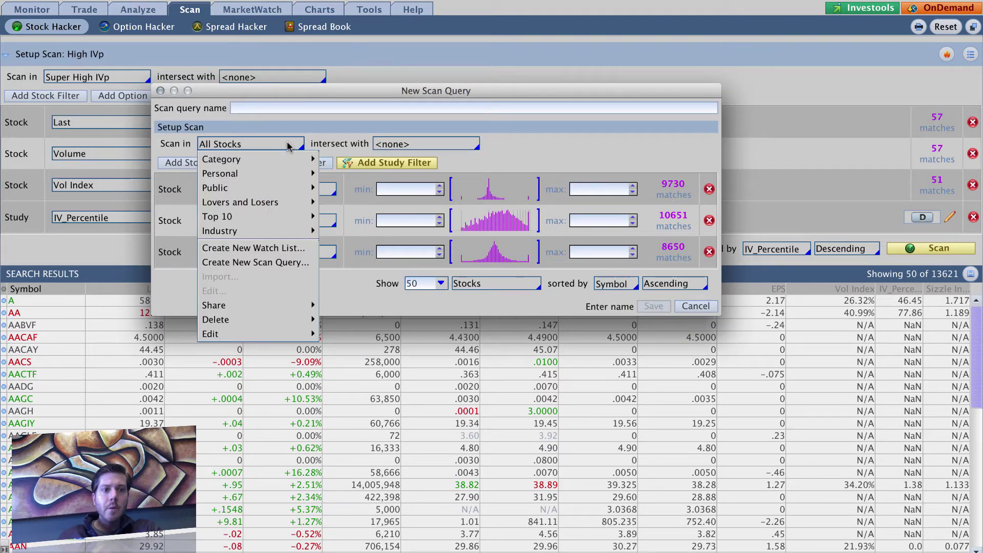
{"action": "left_click", "coordinate": [287, 143]}
{"action": "left_click", "coordinate": [287, 142]}
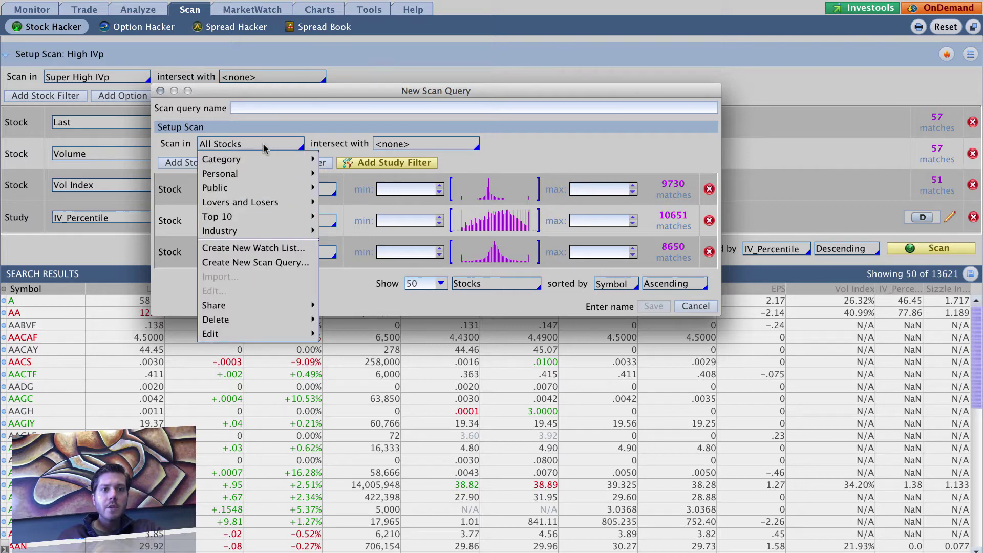
{"action": "mouse_move", "coordinate": [261, 158]}
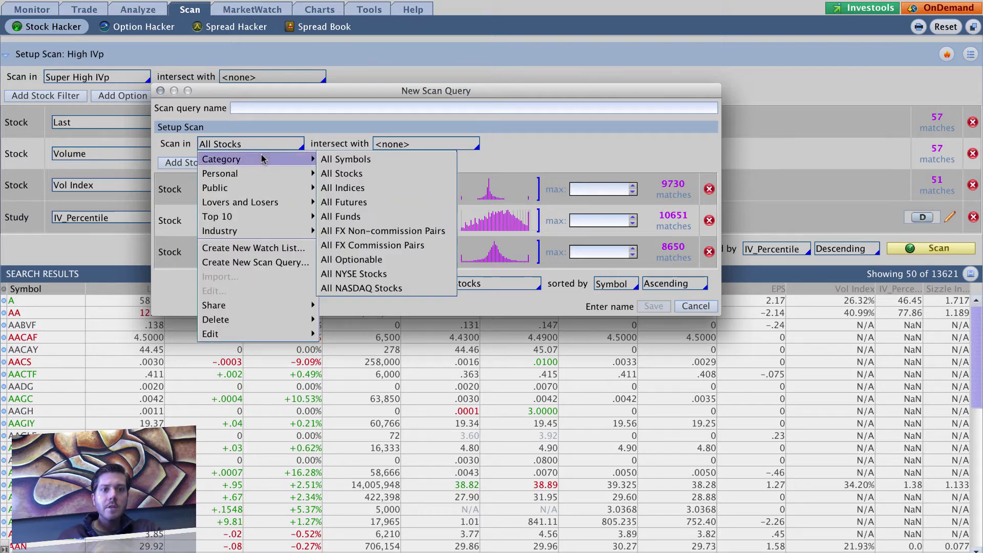
{"action": "left_click", "coordinate": [360, 260]}
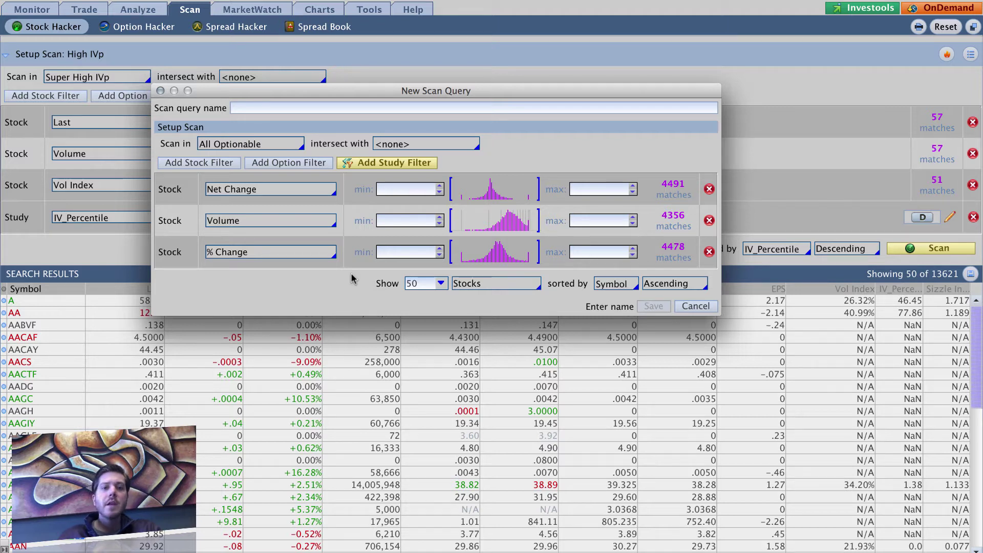
Make the first filter Last price with minimum 10 and maximum 5000
{"action": "left_click", "coordinate": [406, 188]}
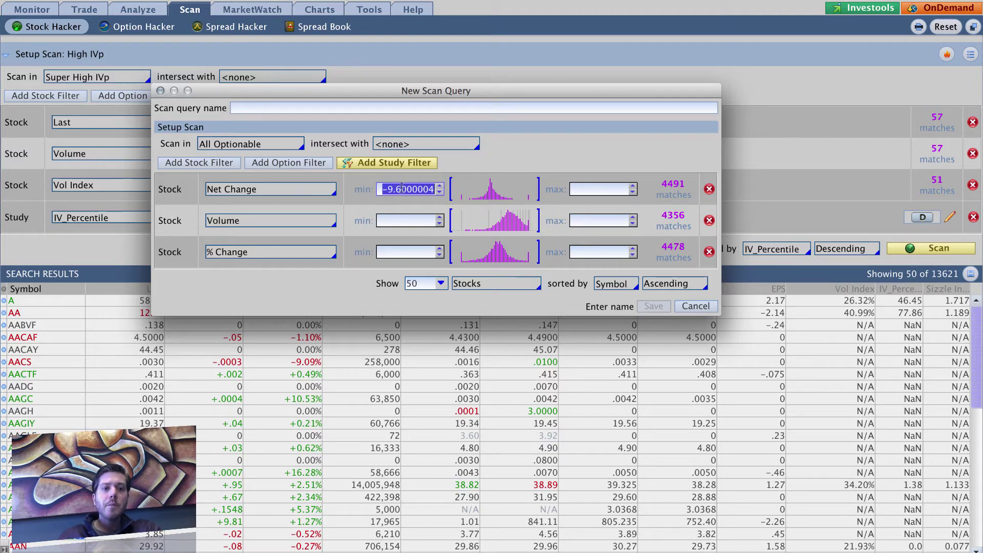
{"action": "left_click", "coordinate": [333, 190]}
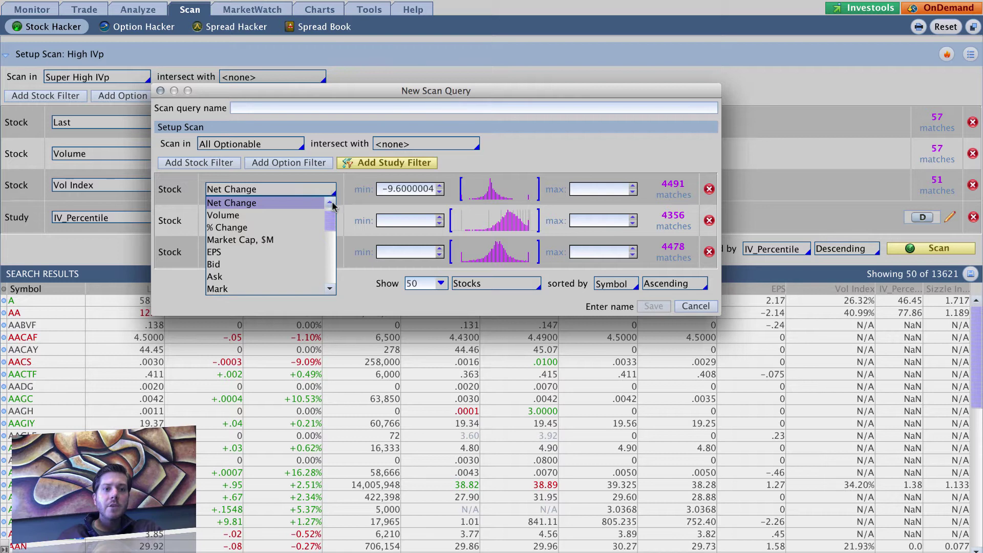
{"action": "left_click", "coordinate": [317, 203]}
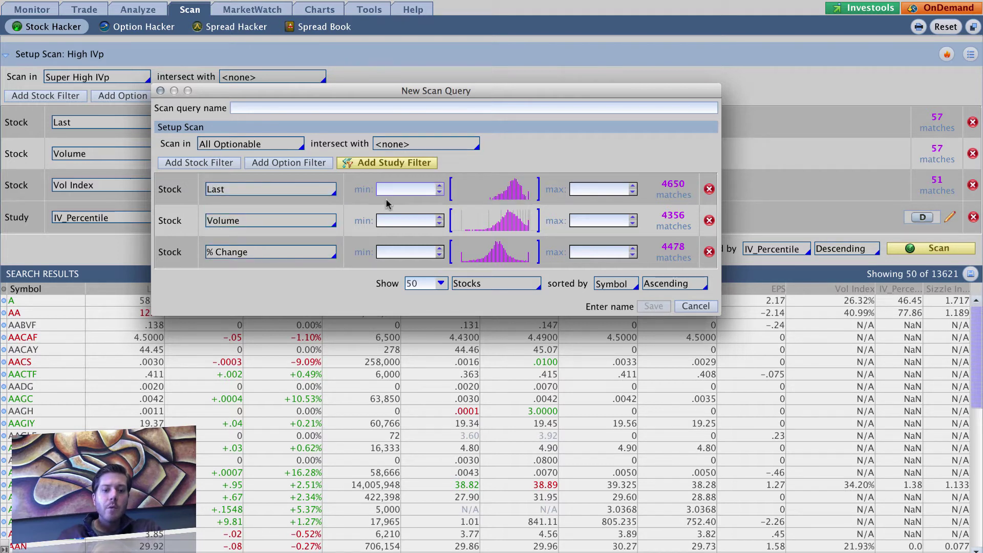
{"action": "type", "text": "10"}
{"action": "key", "text": "Return"}
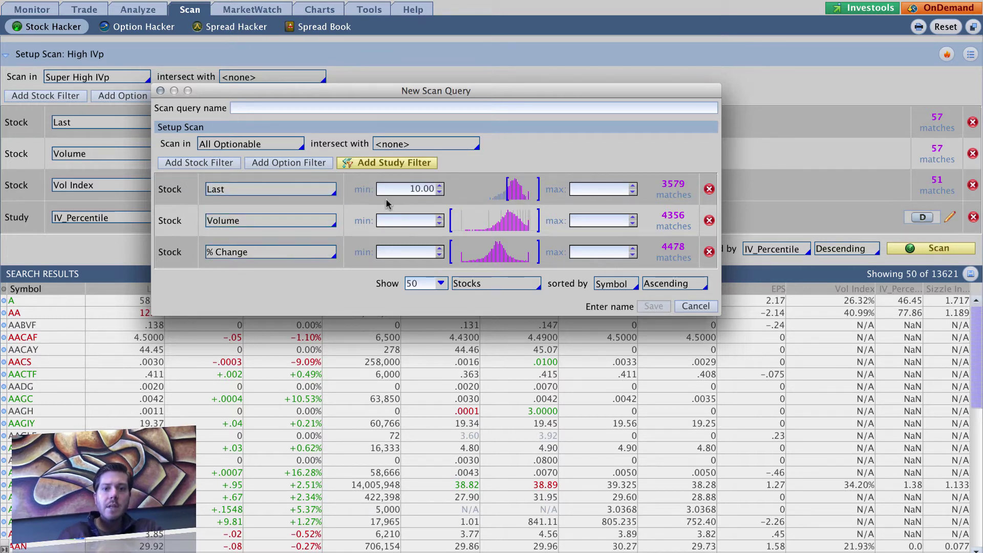
{"action": "left_click", "coordinate": [601, 189]}
{"action": "type", "text": "5000"}
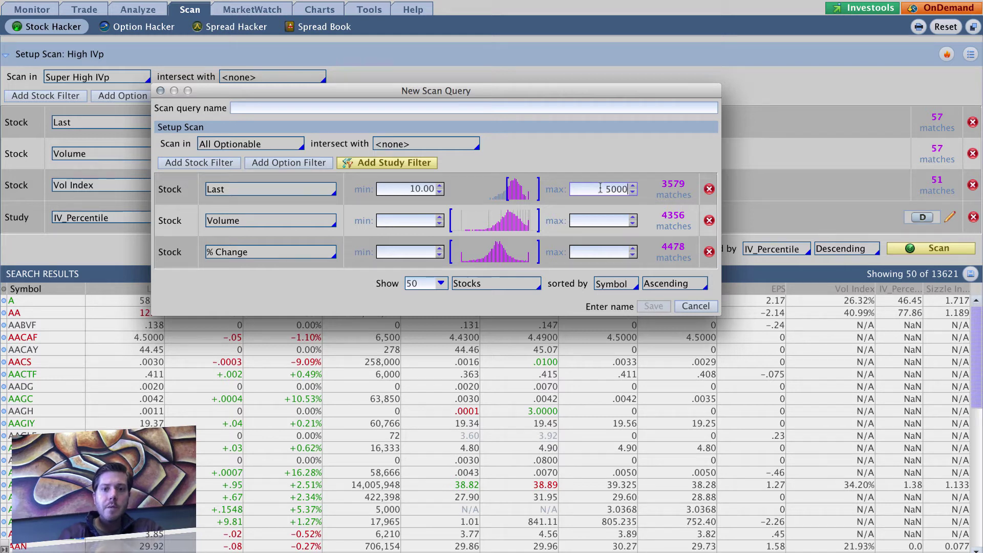
Set minimum Volume to 500,000 and add a Vol Index filter with minimum 30%
{"action": "left_click", "coordinate": [402, 222]}
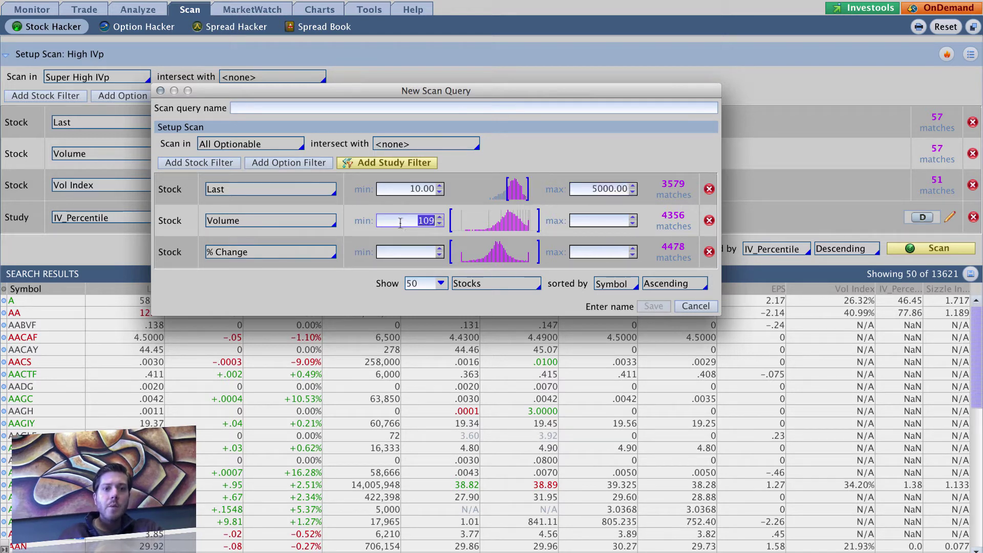
{"action": "type", "text": "500"}
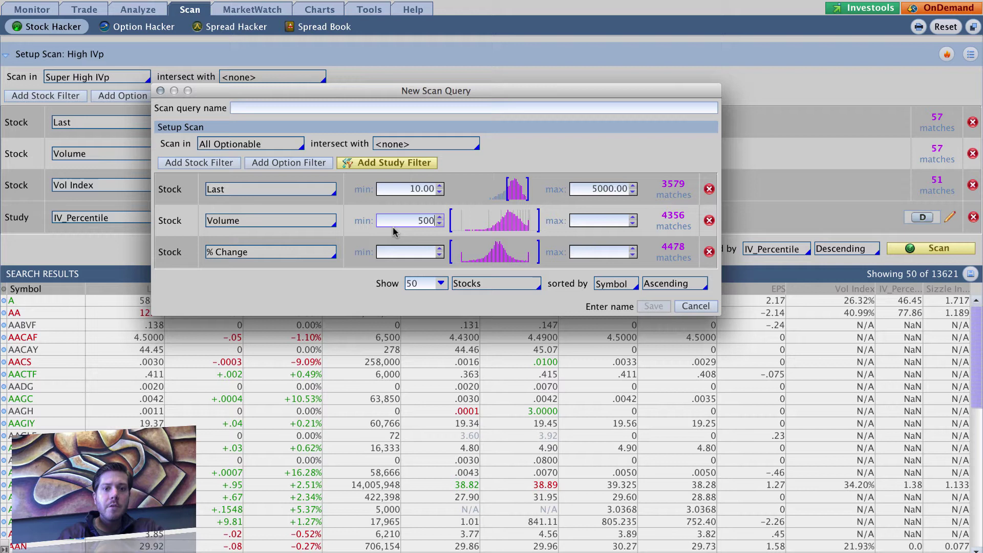
{"action": "type", "text": "000"}
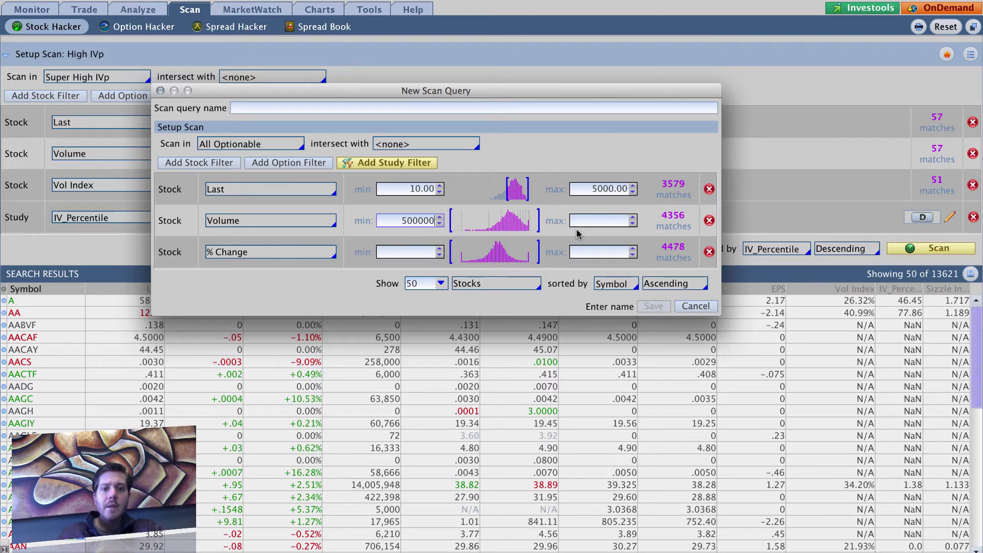
{"action": "left_click", "coordinate": [327, 254]}
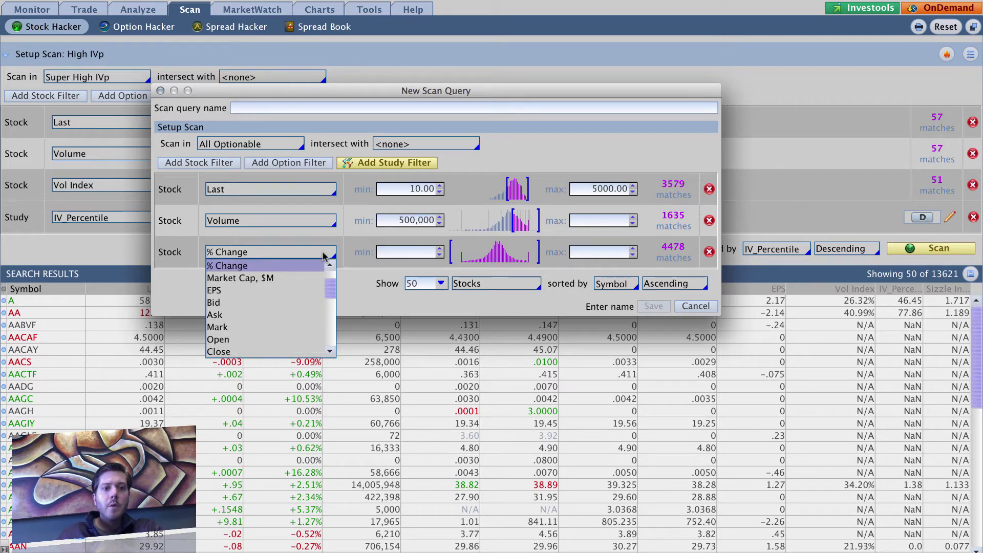
{"action": "left_click_drag", "start_coordinate": [329, 287], "coordinate": [329, 319]}
{"action": "left_click", "coordinate": [263, 308]}
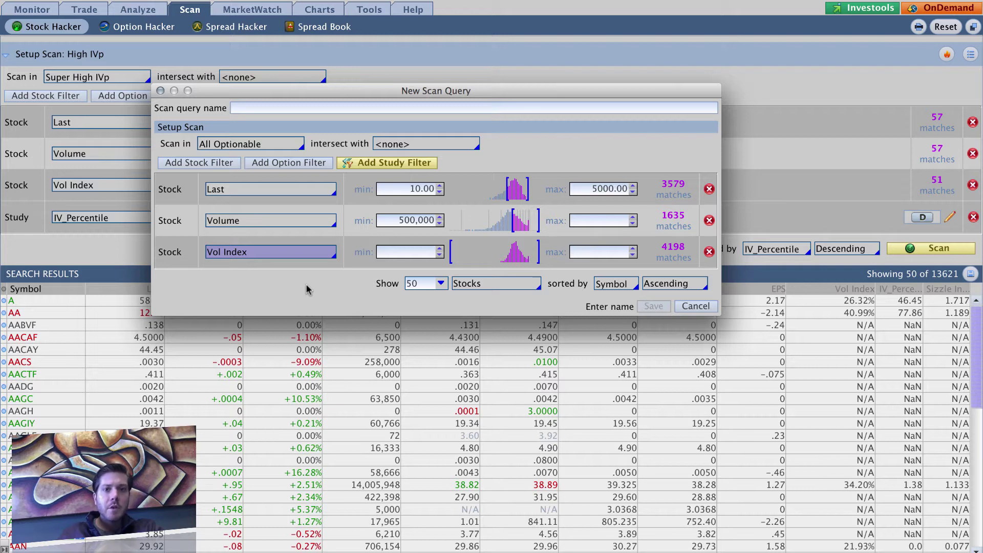
{"action": "left_click", "coordinate": [410, 252]}
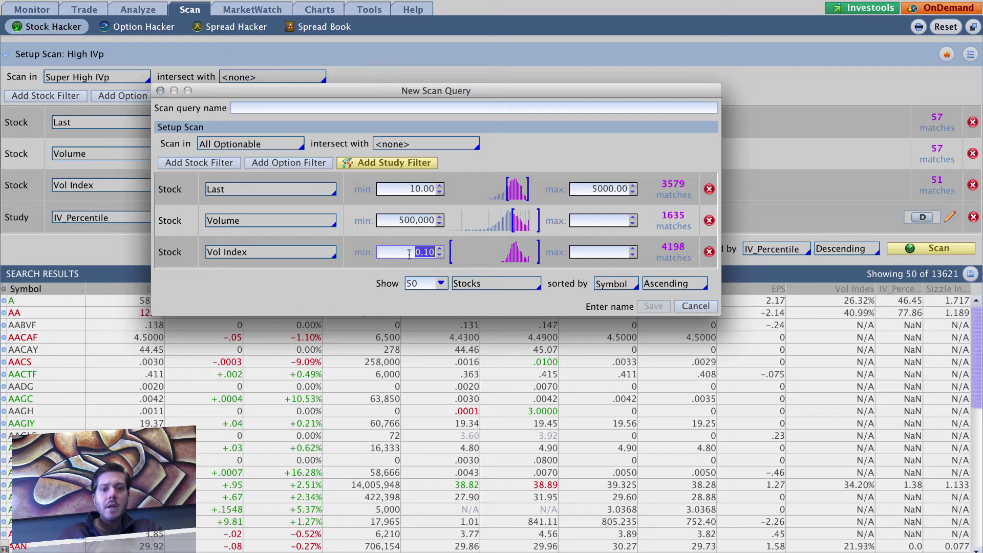
{"action": "type", "text": "30"}
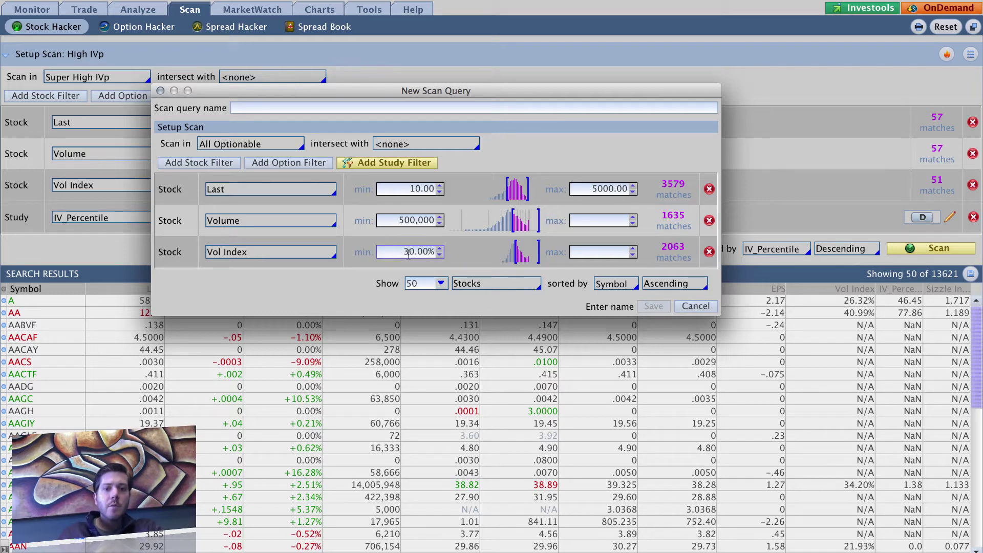
{"action": "left_click", "coordinate": [410, 279]}
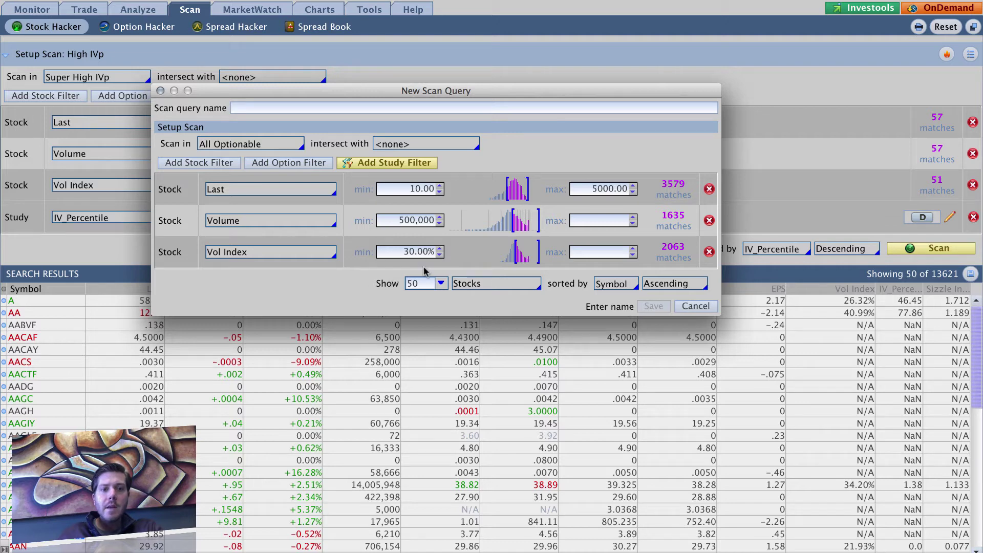
Add a Volatility IV_Percentile study filter ranging from 74 to 101
{"action": "left_click", "coordinate": [385, 165]}
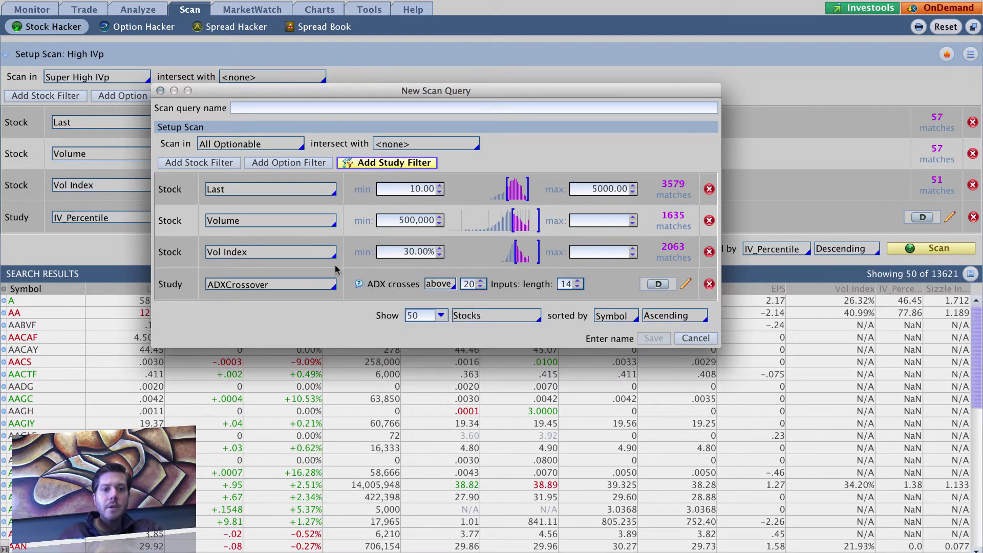
{"action": "left_click", "coordinate": [328, 285]}
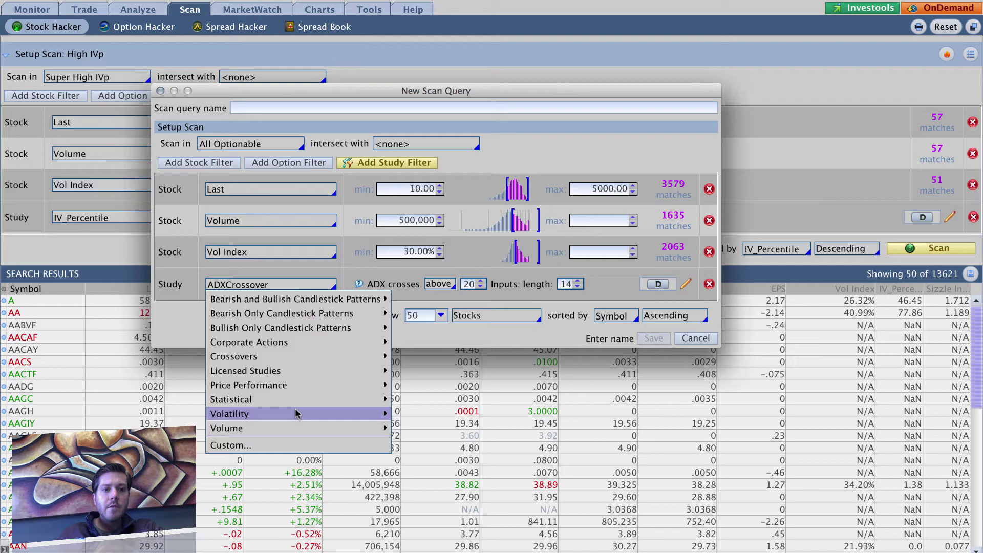
{"action": "mouse_move", "coordinate": [328, 414]}
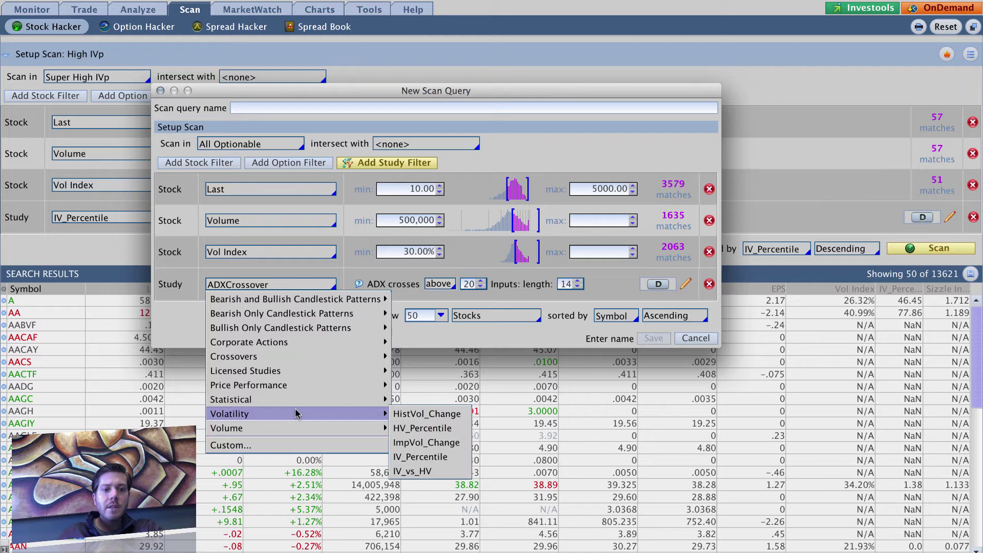
{"action": "left_click", "coordinate": [429, 456]}
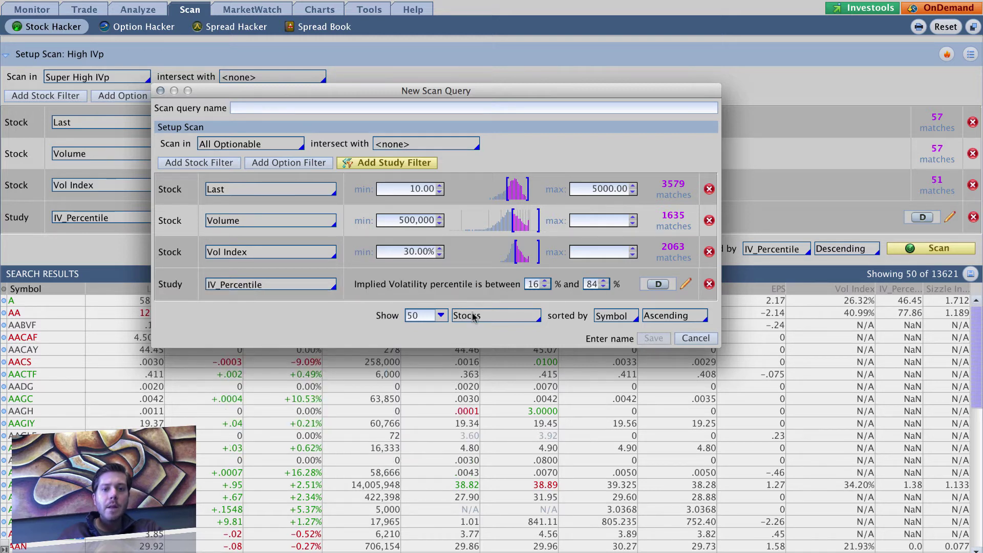
{"action": "double_click", "coordinate": [533, 284]}
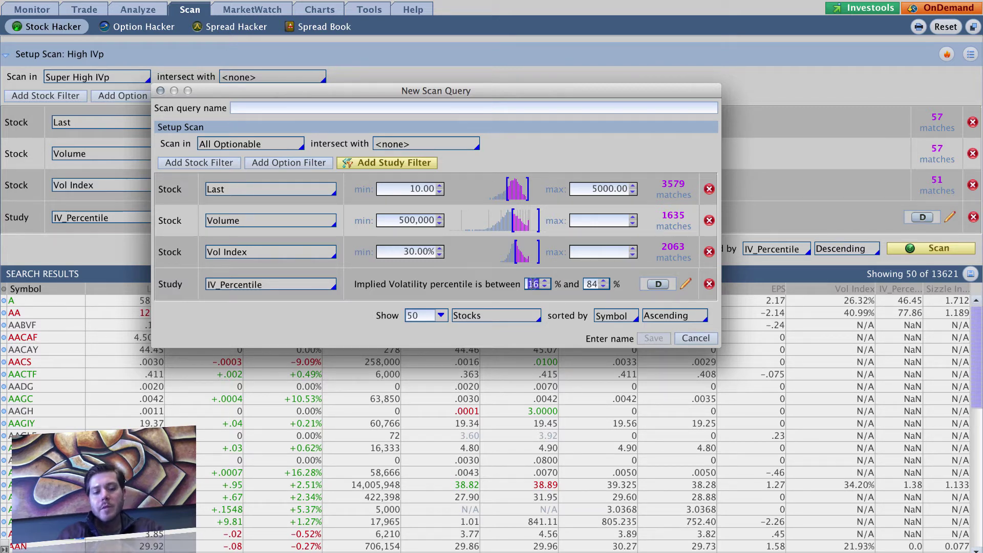
{"action": "type", "text": "74"}
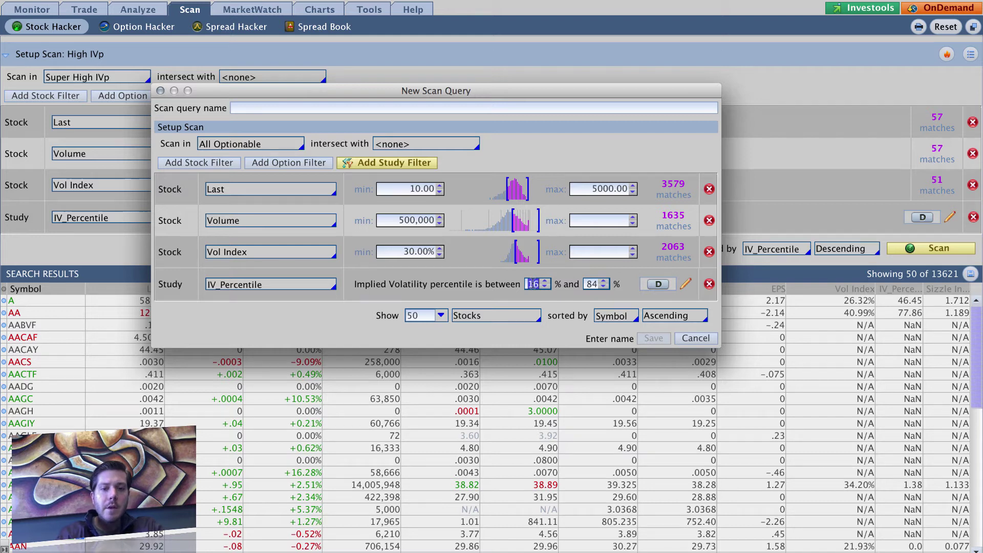
{"action": "double_click", "coordinate": [591, 283]}
{"action": "type", "text": "101"}
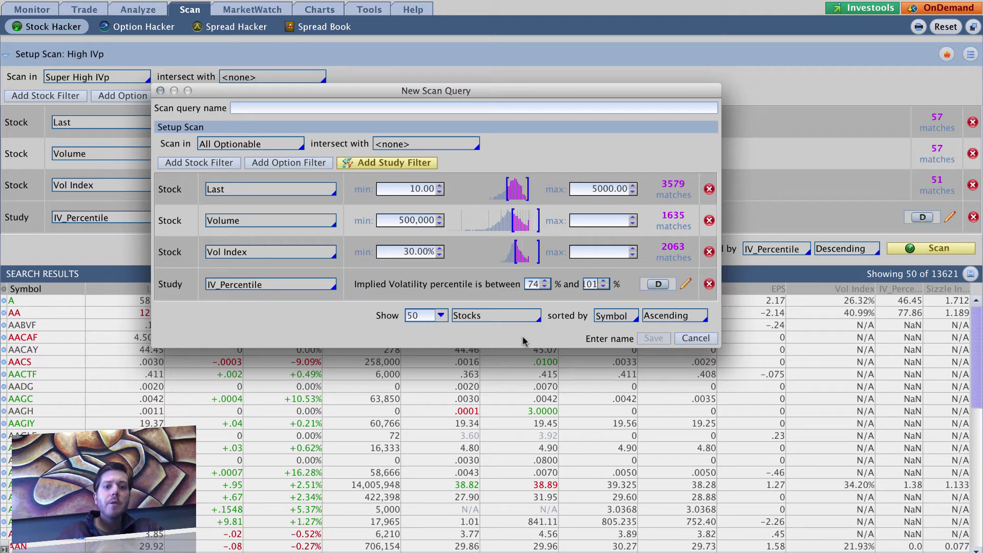
Show 500 results, sorted by IV_Percentile in descending order
{"action": "left_click", "coordinate": [442, 316]}
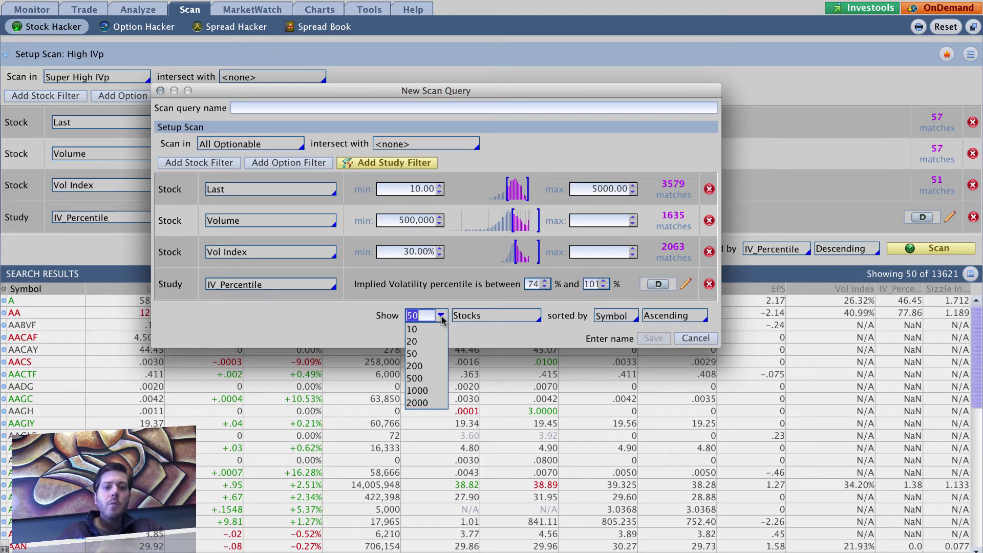
{"action": "left_click", "coordinate": [439, 374]}
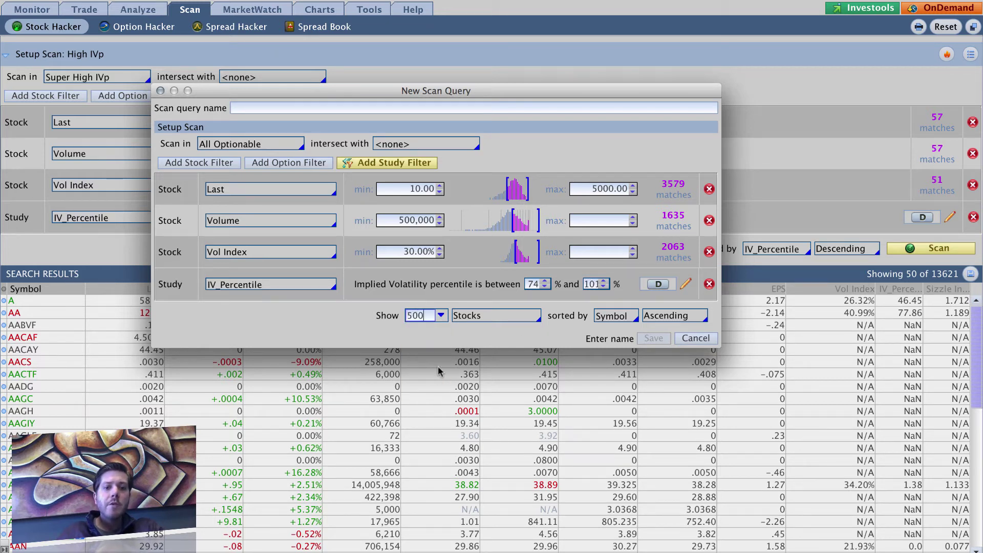
{"action": "left_click", "coordinate": [625, 318]}
{"action": "mouse_move", "coordinate": [611, 408]}
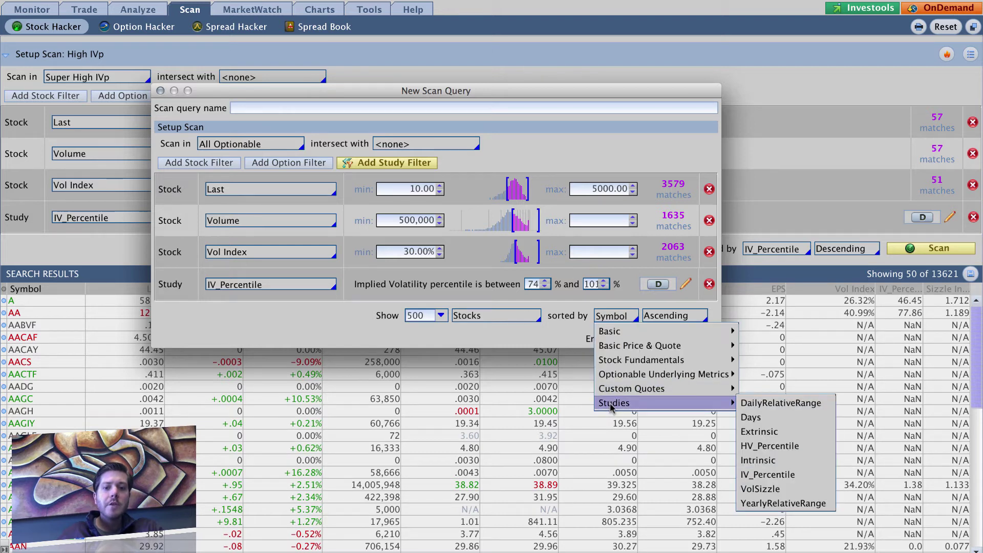
{"action": "left_click", "coordinate": [768, 476]}
{"action": "left_click", "coordinate": [701, 317]}
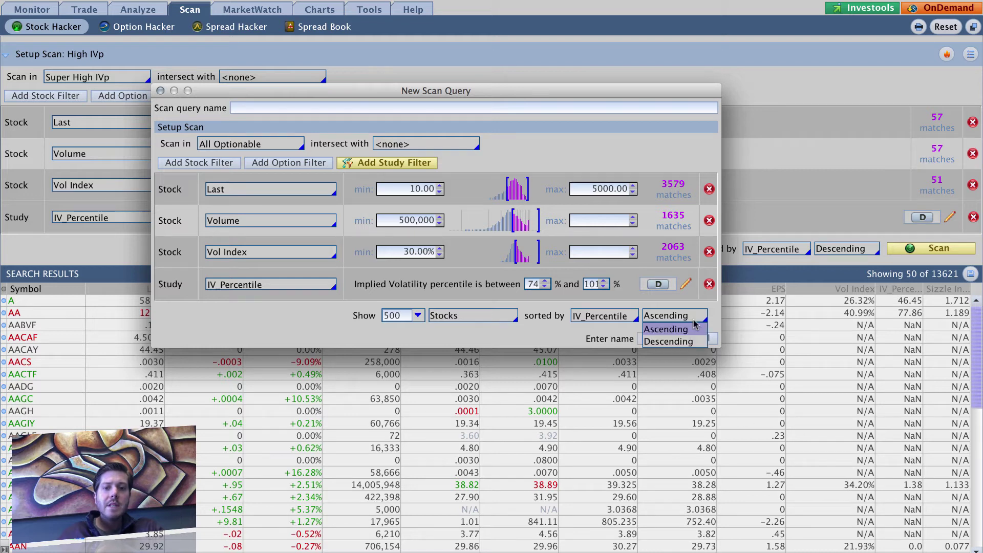
{"action": "left_click", "coordinate": [668, 342]}
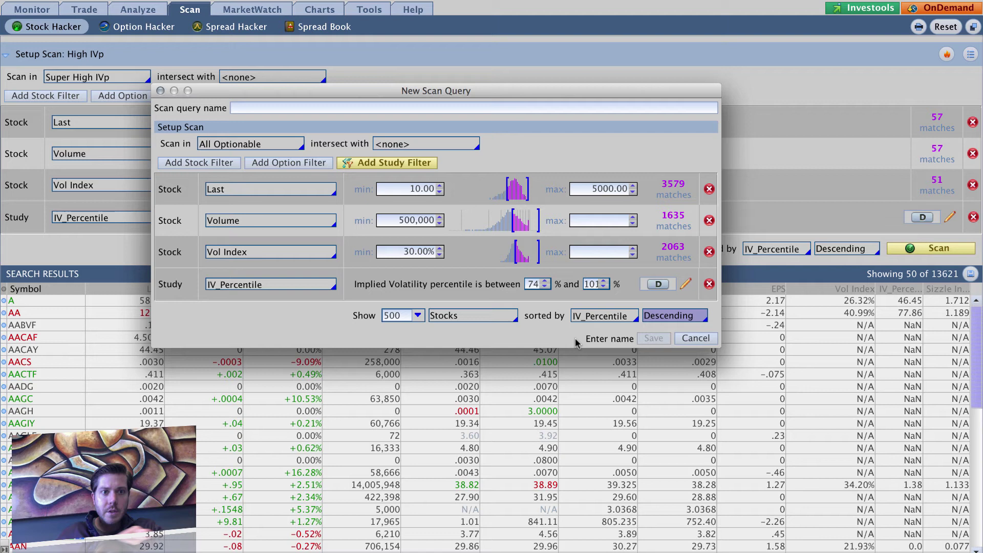
Name the scan query 'Super High IVp + High IV' and save it
{"action": "left_click", "coordinate": [330, 109]}
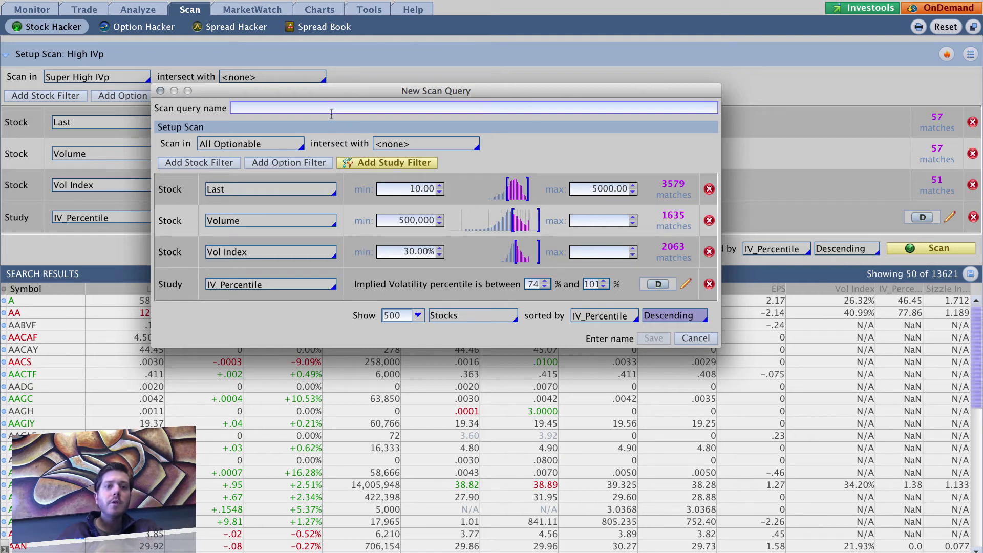
{"action": "type", "text": "Super"}
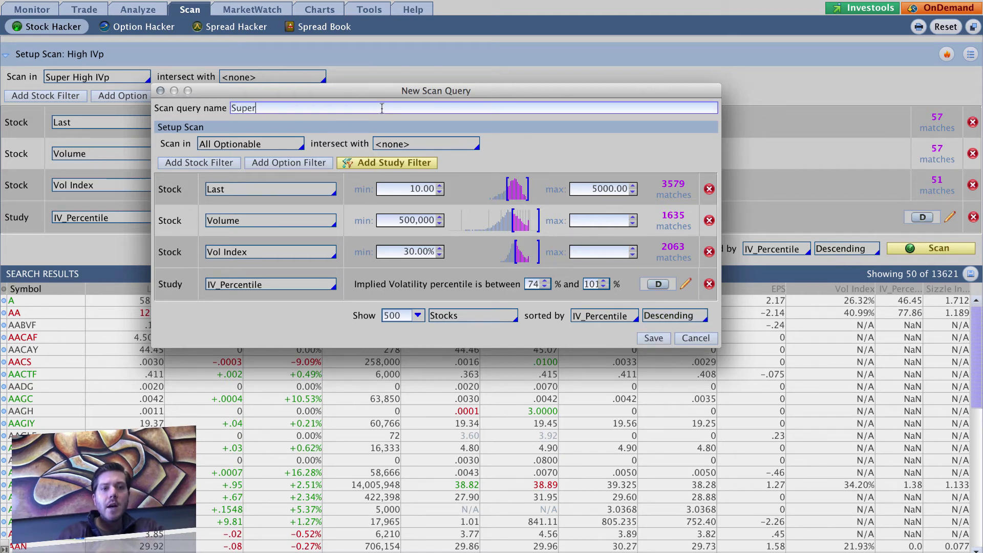
{"action": "type", "text": " High"}
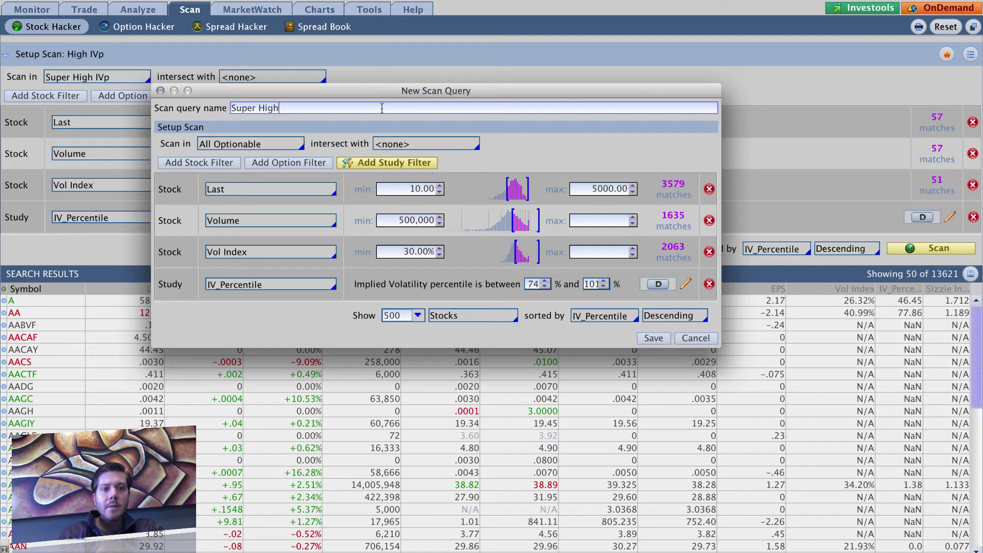
{"action": "type", "text": " IVp + High IV"}
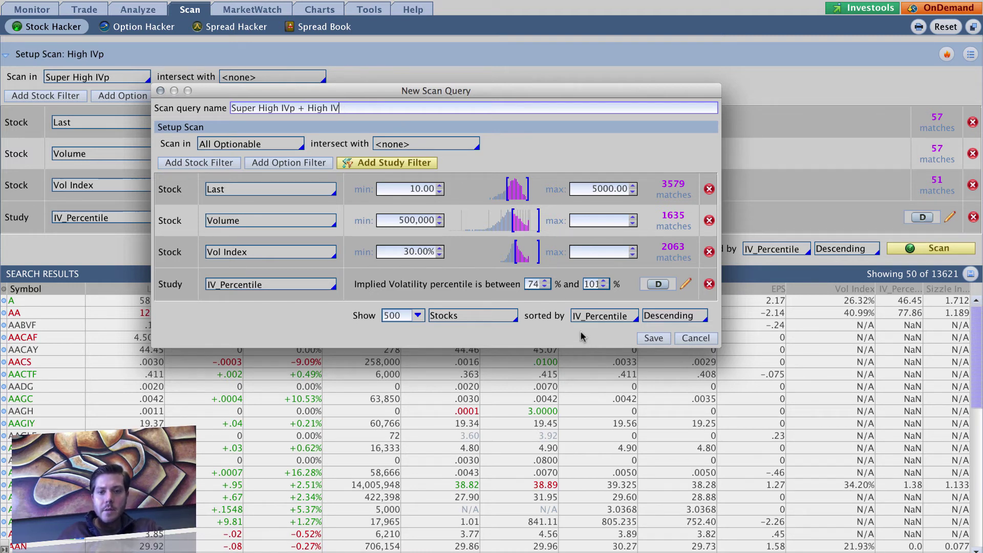
{"action": "left_click", "coordinate": [649, 339]}
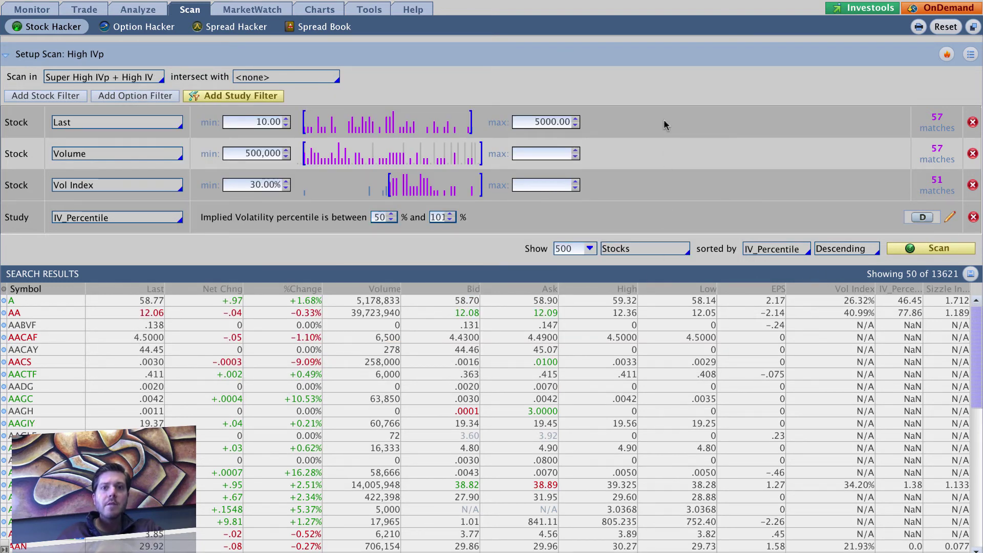
Load the personal 'Super High IVp + High IV' query and run the scan
{"action": "left_click", "coordinate": [970, 54]}
{"action": "mouse_move", "coordinate": [964, 87]}
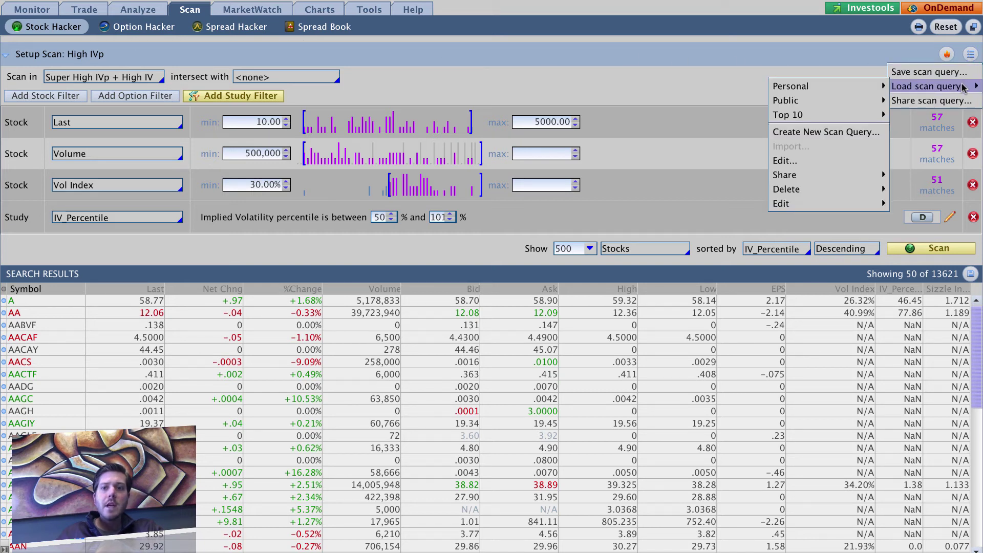
{"action": "mouse_move", "coordinate": [829, 84]}
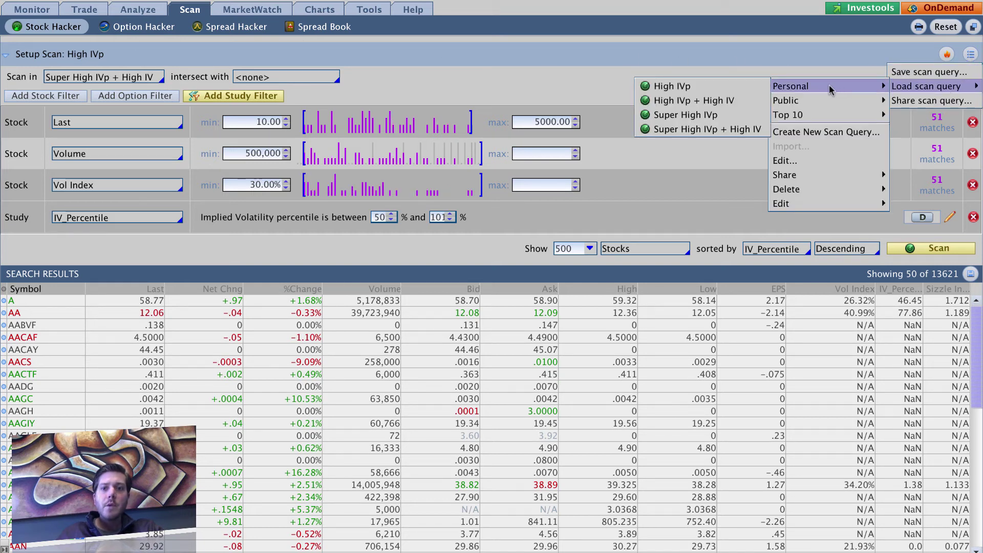
{"action": "left_click", "coordinate": [745, 128]}
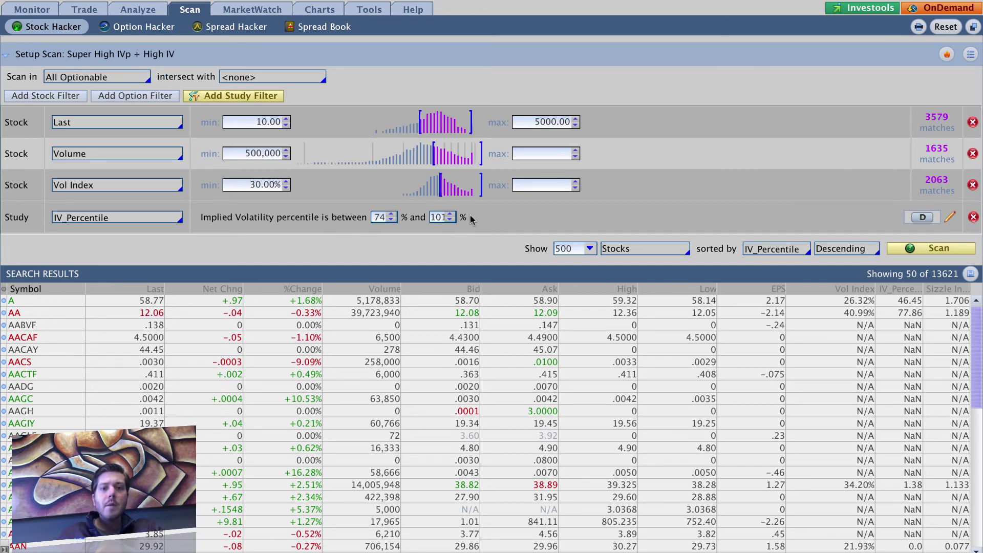
{"action": "left_click", "coordinate": [935, 249]}
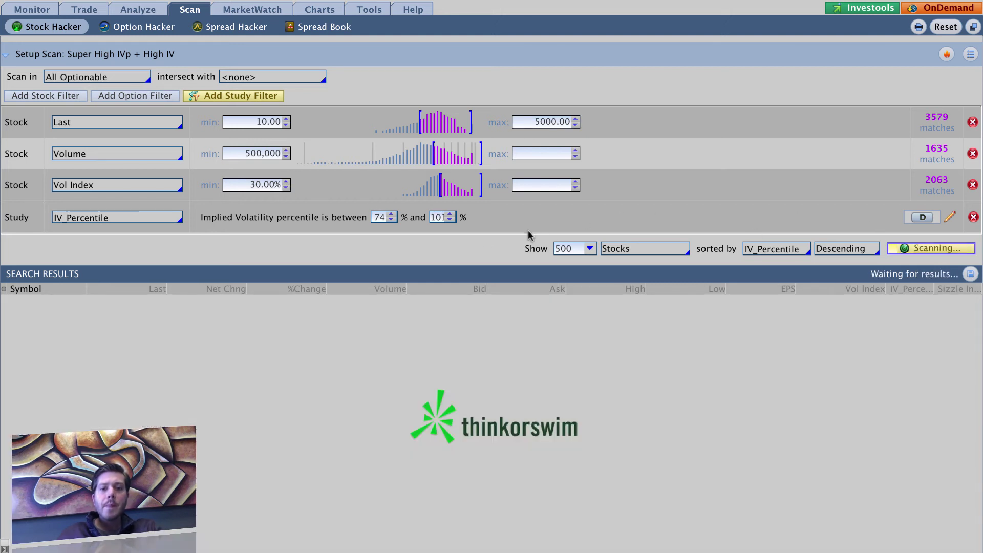